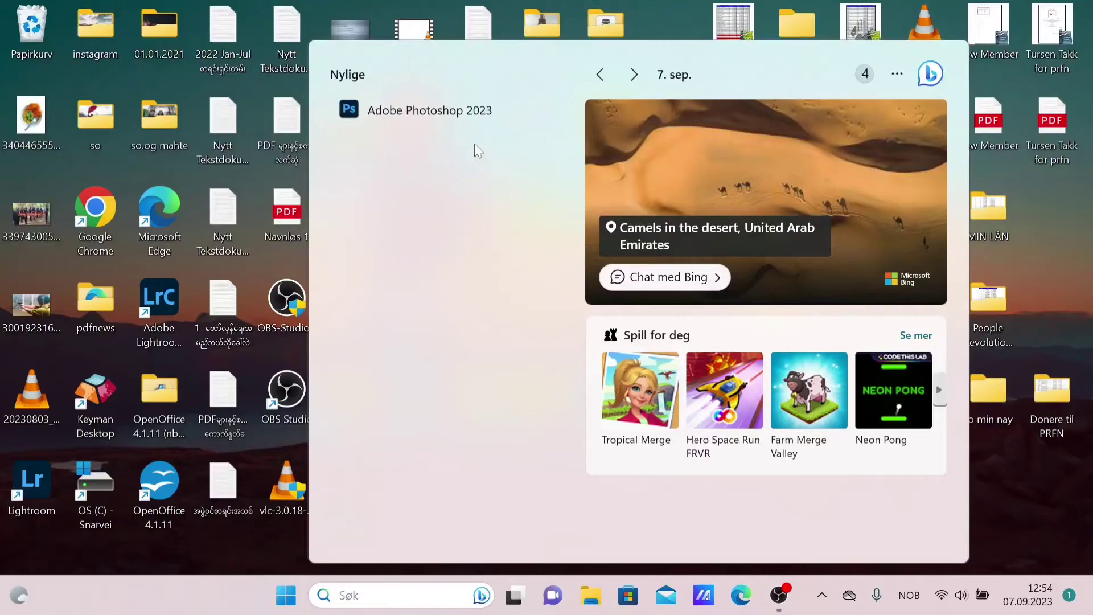
Launch Adobe Photoshop 2023 from recent items and dismiss the news panel covering it.
click(456, 111)
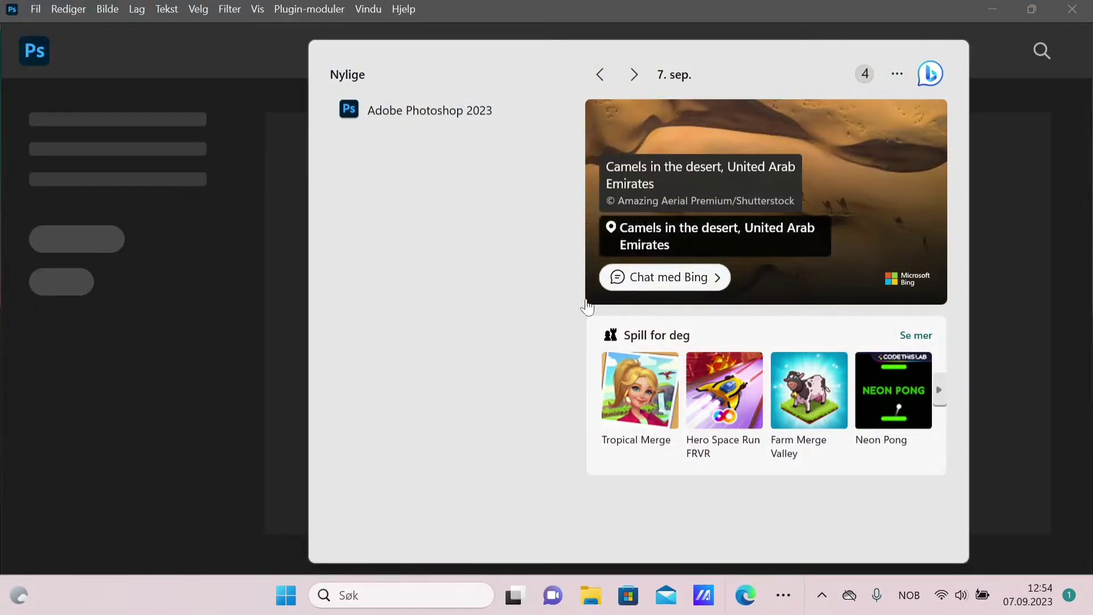
click(153, 427)
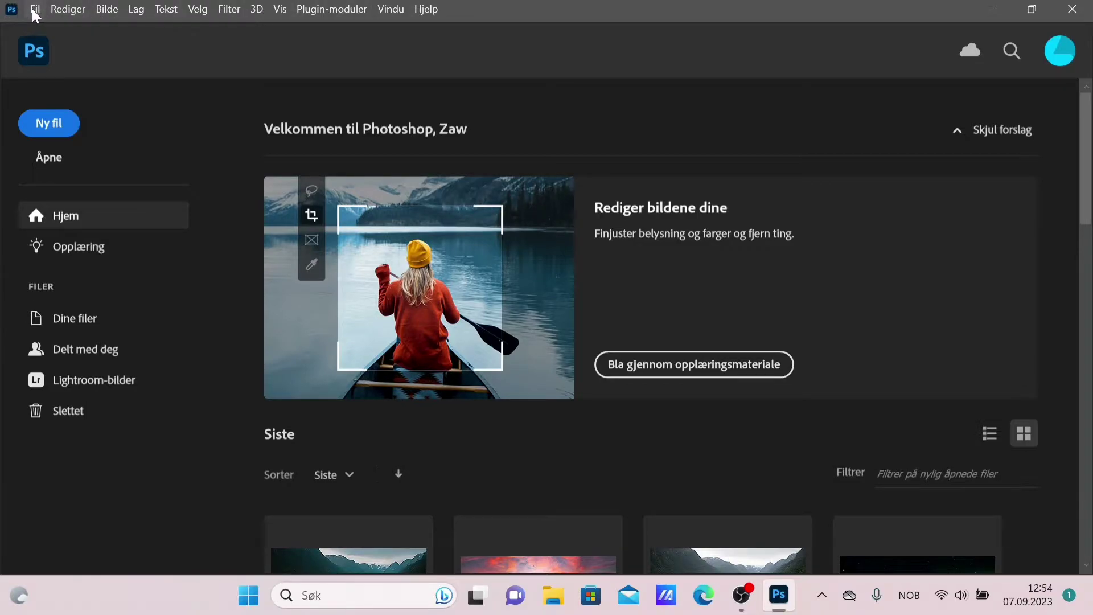
click(63, 12)
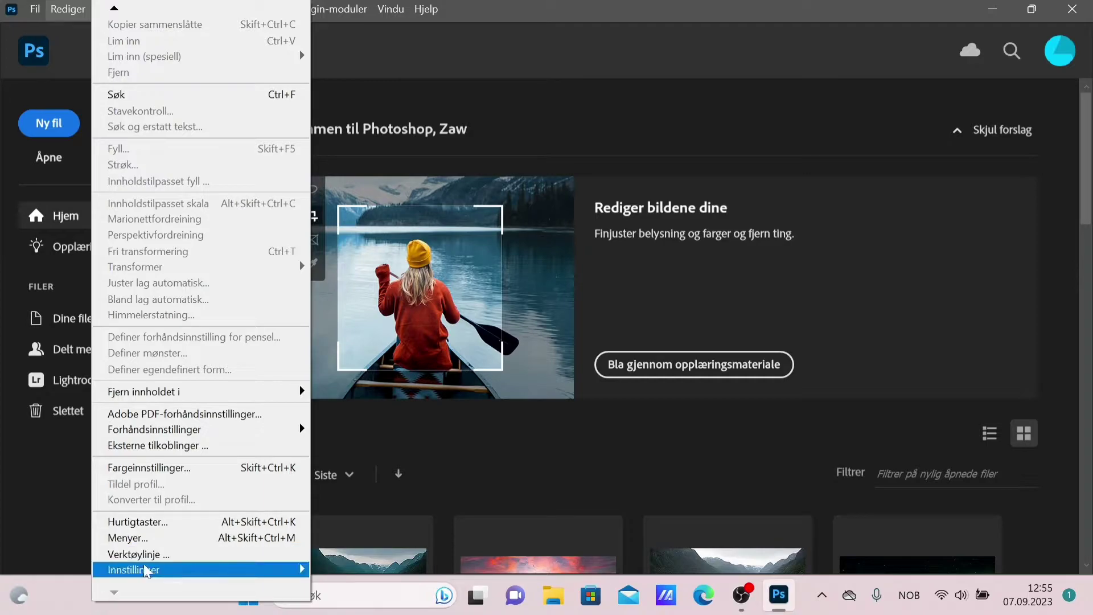
mouse_move(137, 569)
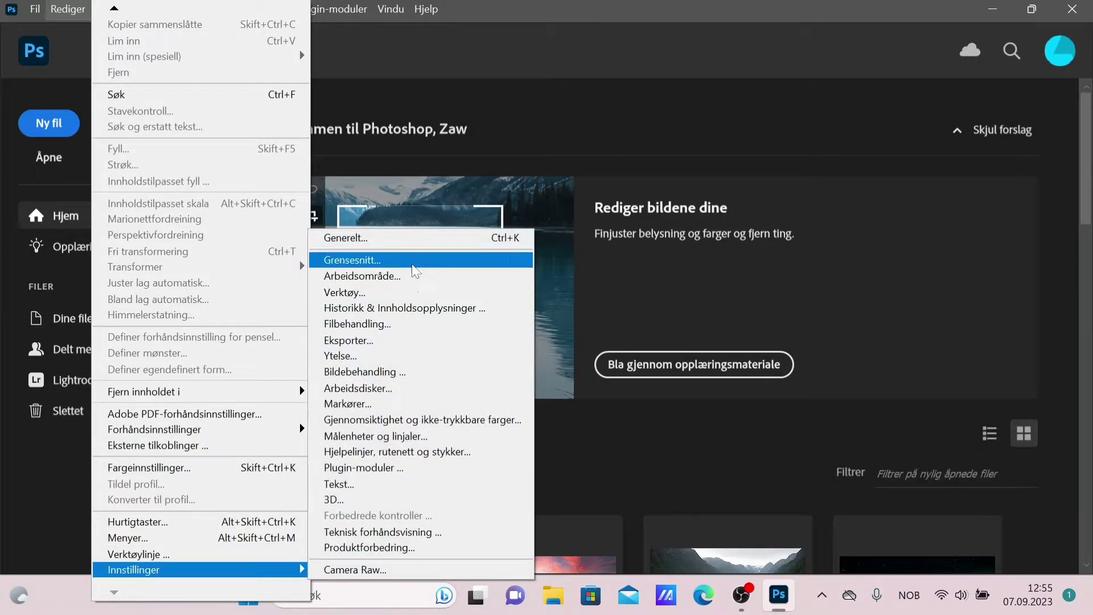
click(412, 265)
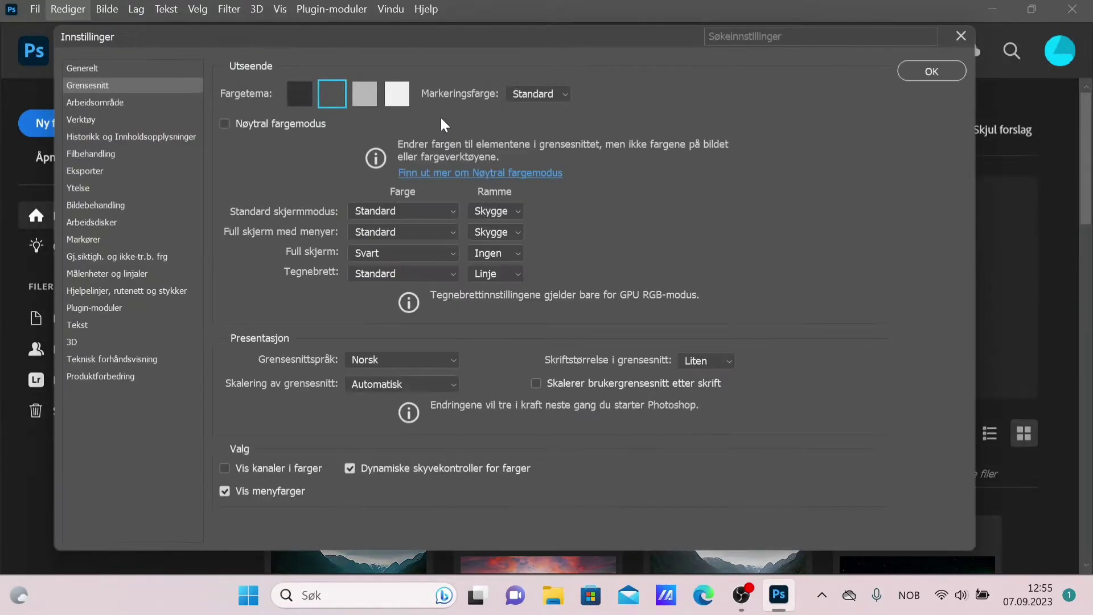
click(437, 359)
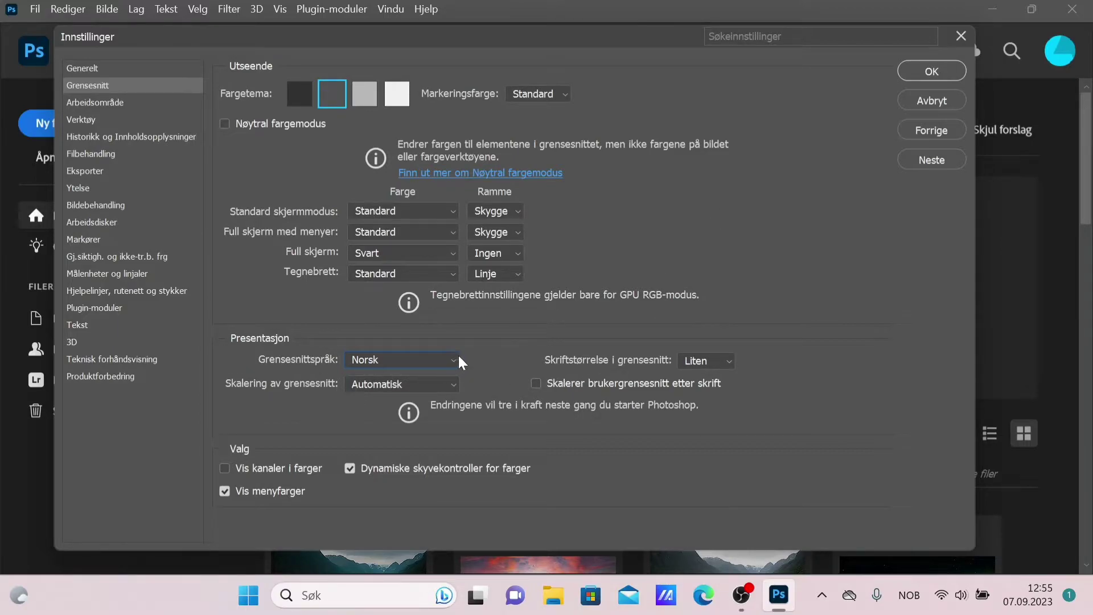
click(938, 71)
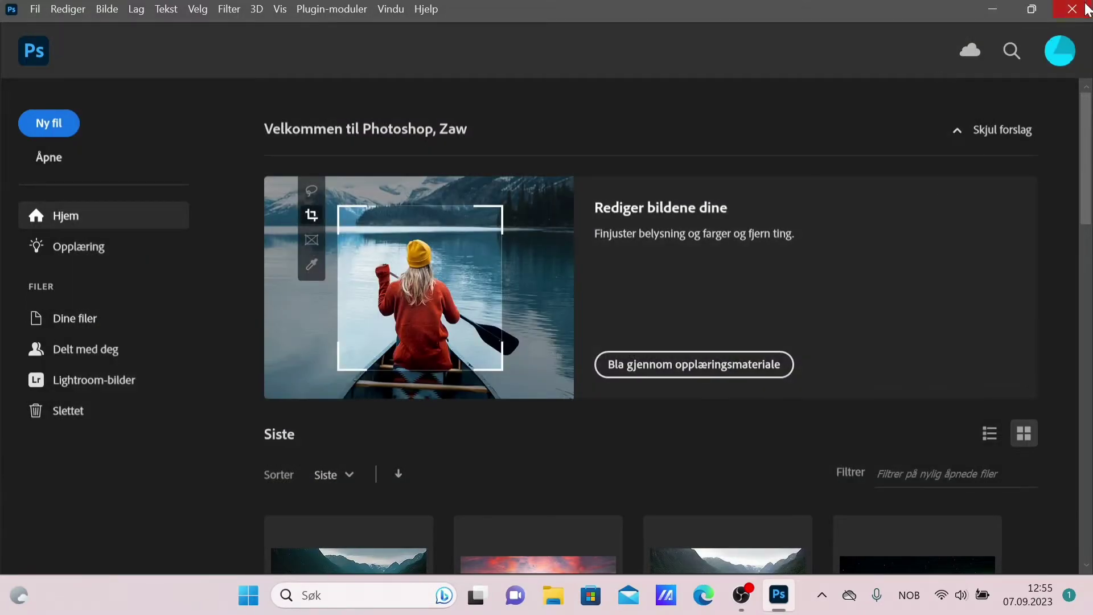
Quit Photoshop and open the Programfiler folder on the OS (C:) drive in File Explorer.
click(1086, 10)
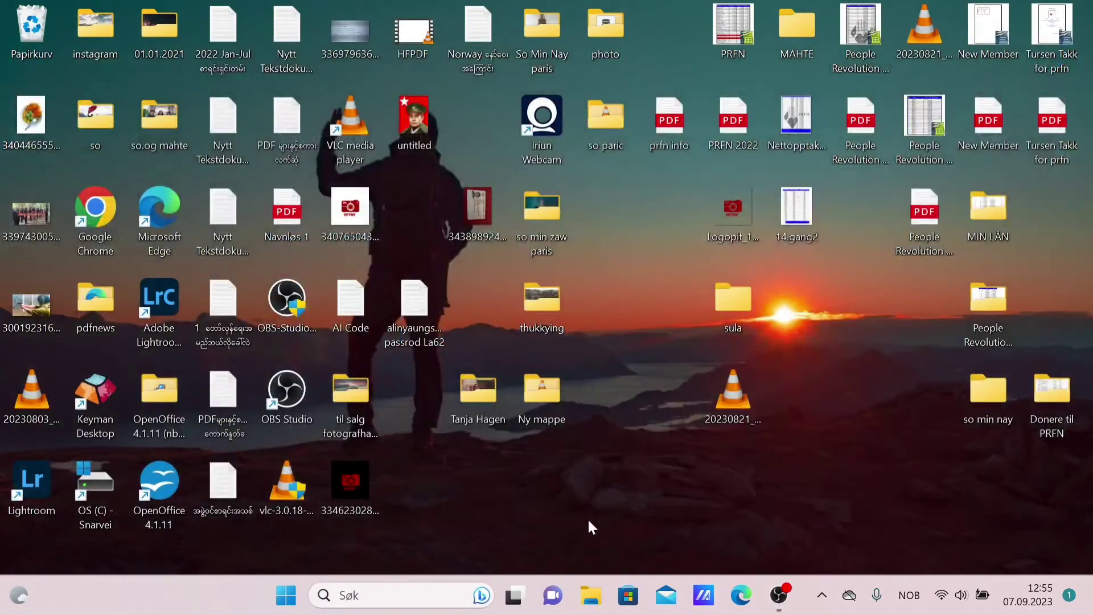
click(592, 595)
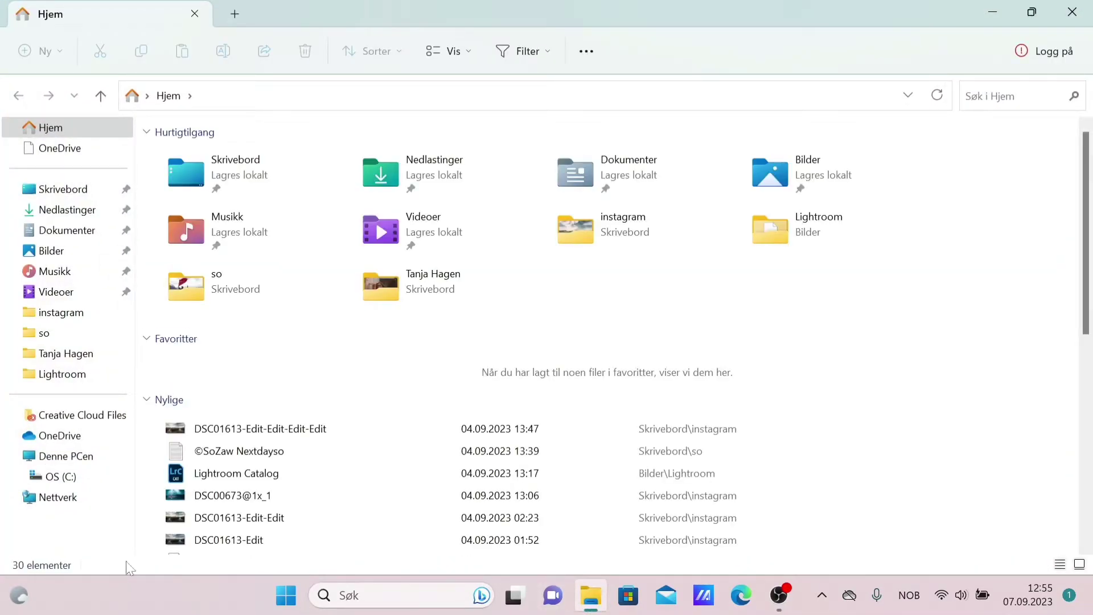
click(69, 456)
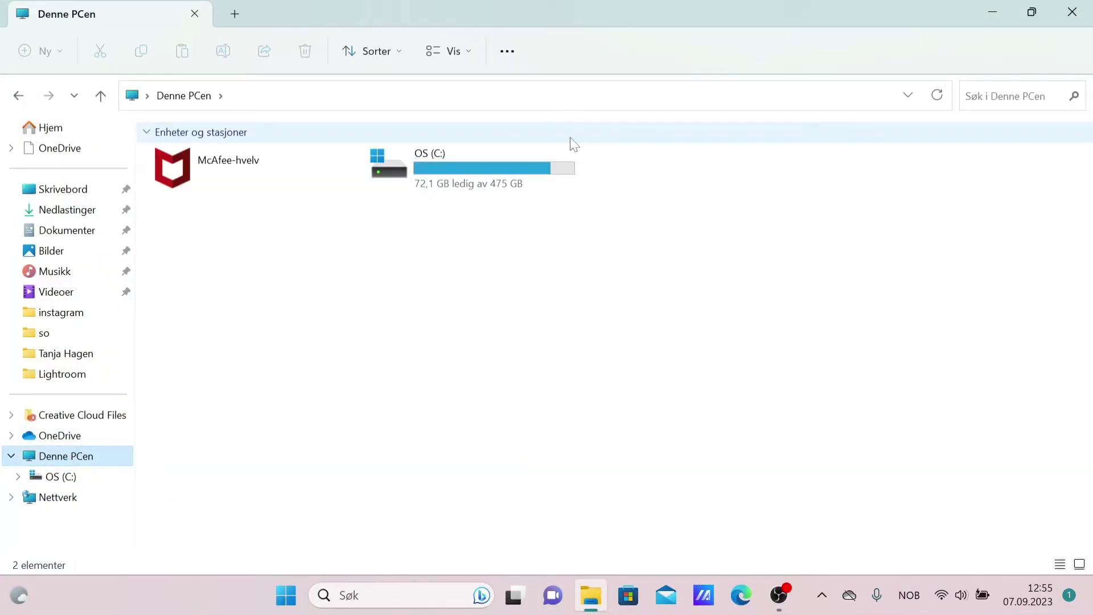
double_click(475, 165)
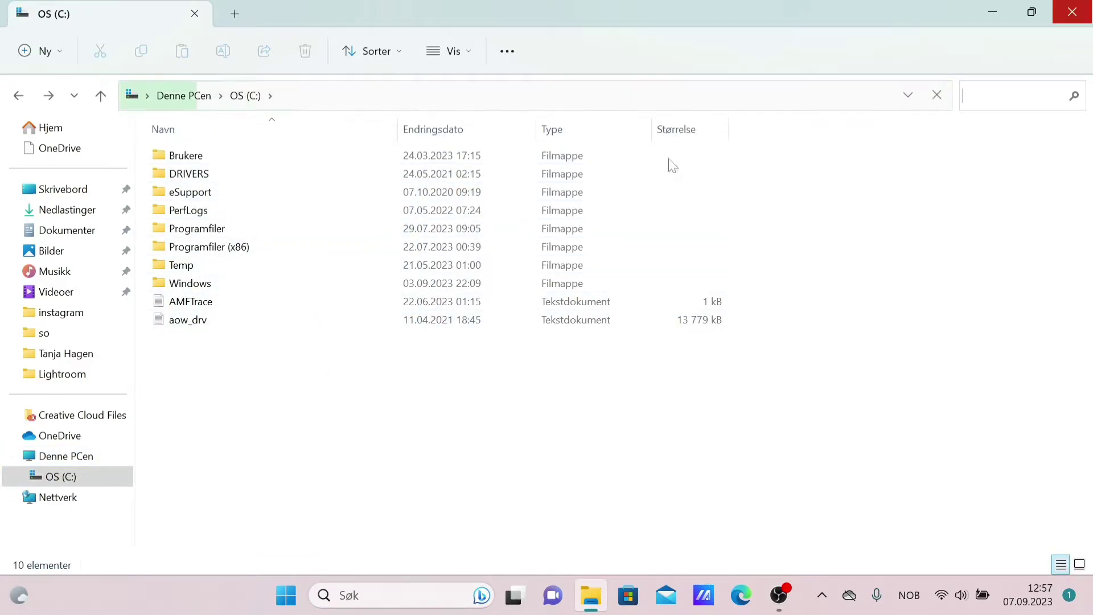
click(248, 237)
double_click(249, 236)
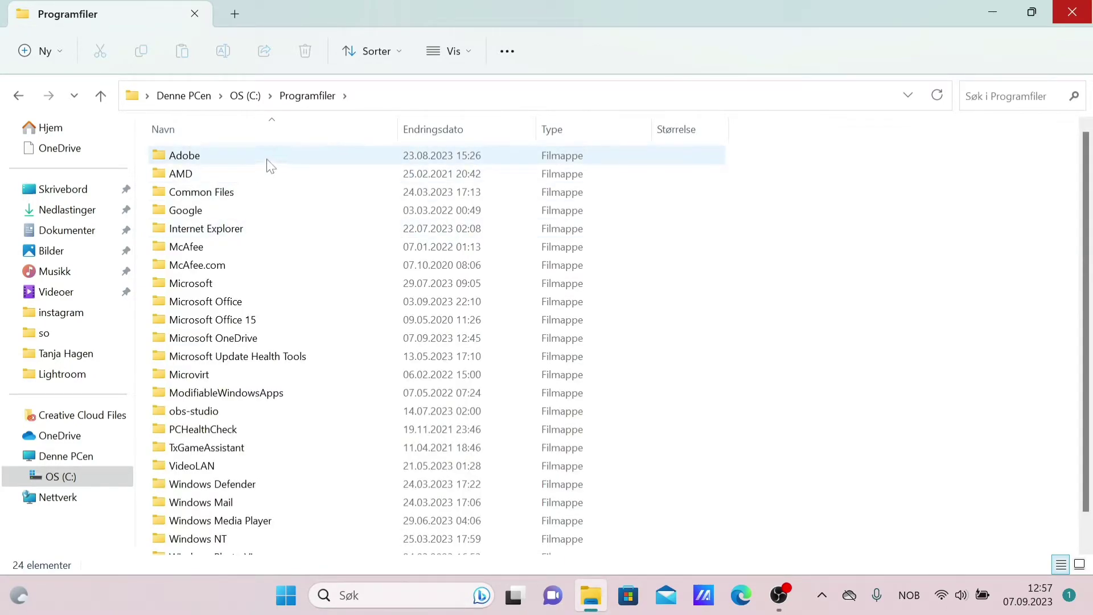
Navigate through Adobe > Adobe Photoshop 2023 > Locales > nb_NO into Support Files.
double_click(251, 165)
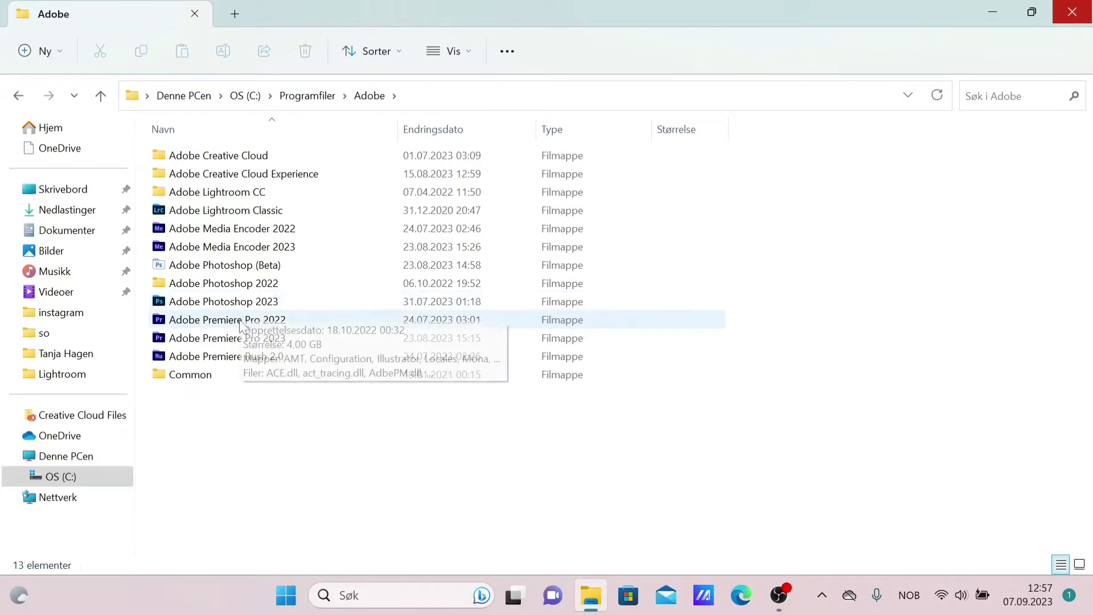
double_click(244, 303)
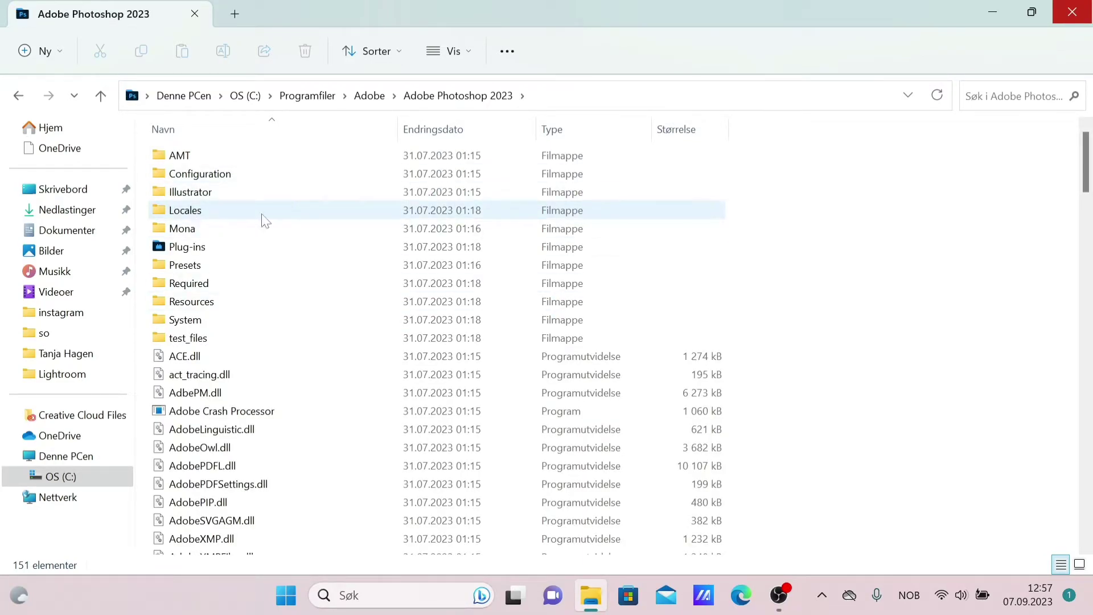
click(214, 213)
double_click(217, 213)
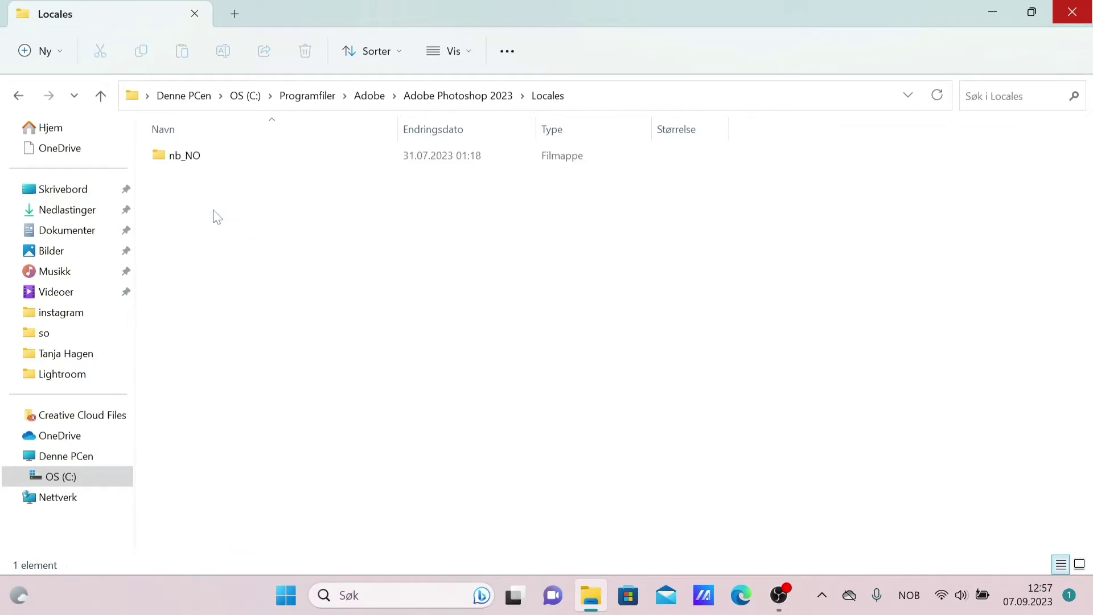
double_click(216, 165)
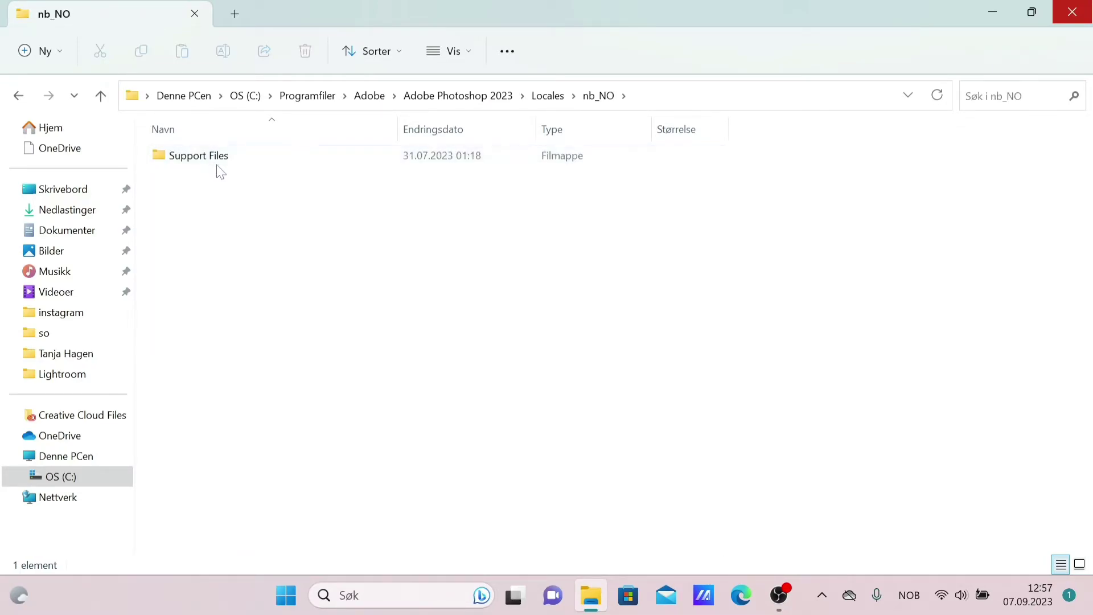
double_click(220, 156)
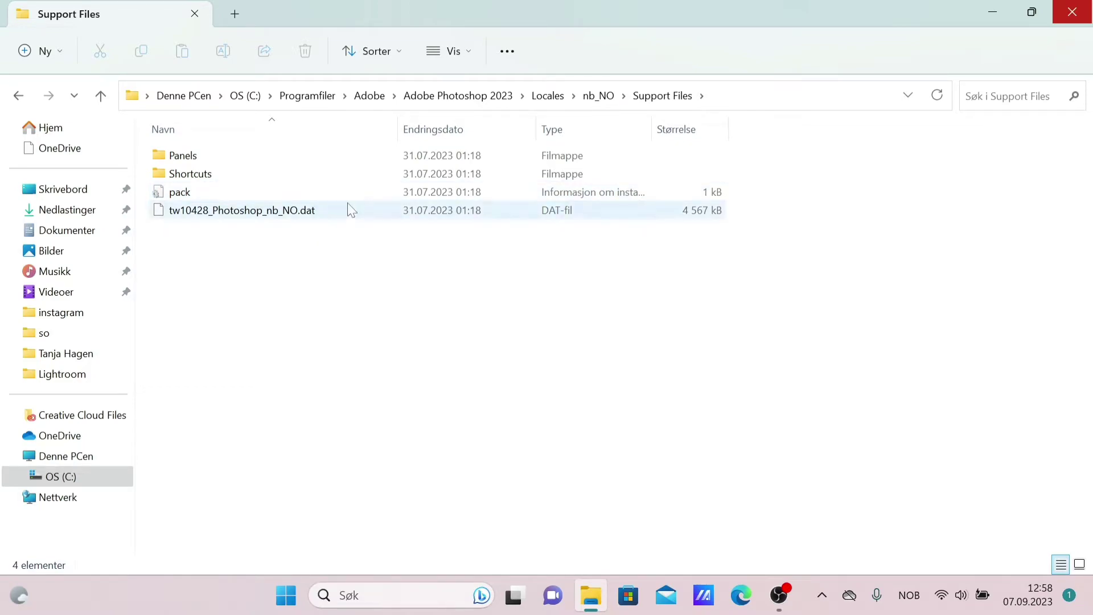
Rename tw10428_Photoshop_nb_NO.dat to tw10428_Photoshop_nb_NO.dat.off, confirm the extension change, and close Explorer.
click(300, 215)
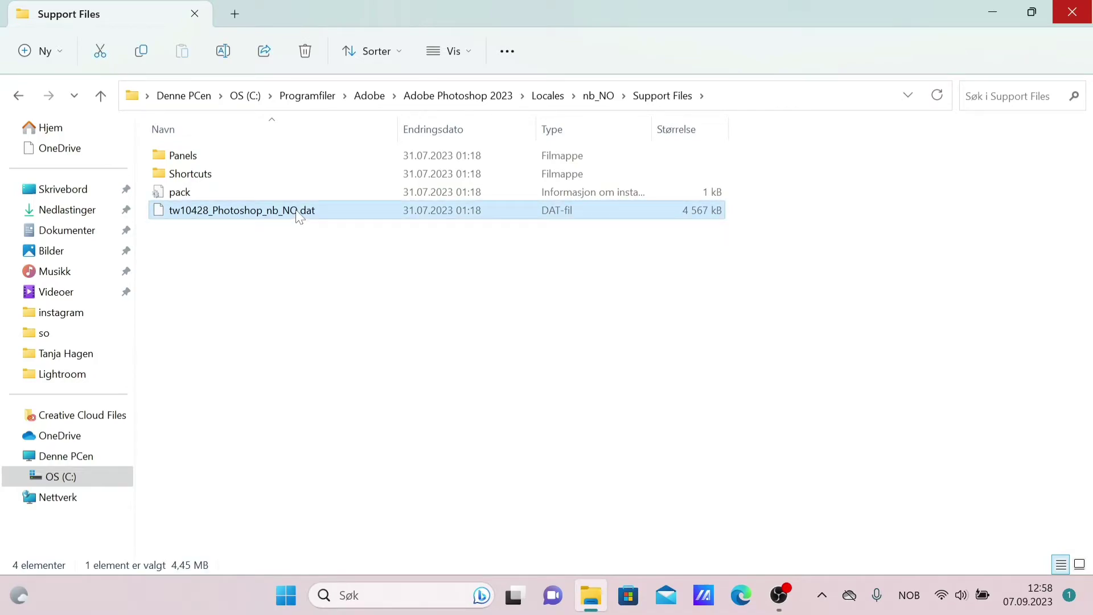
right_click(300, 215)
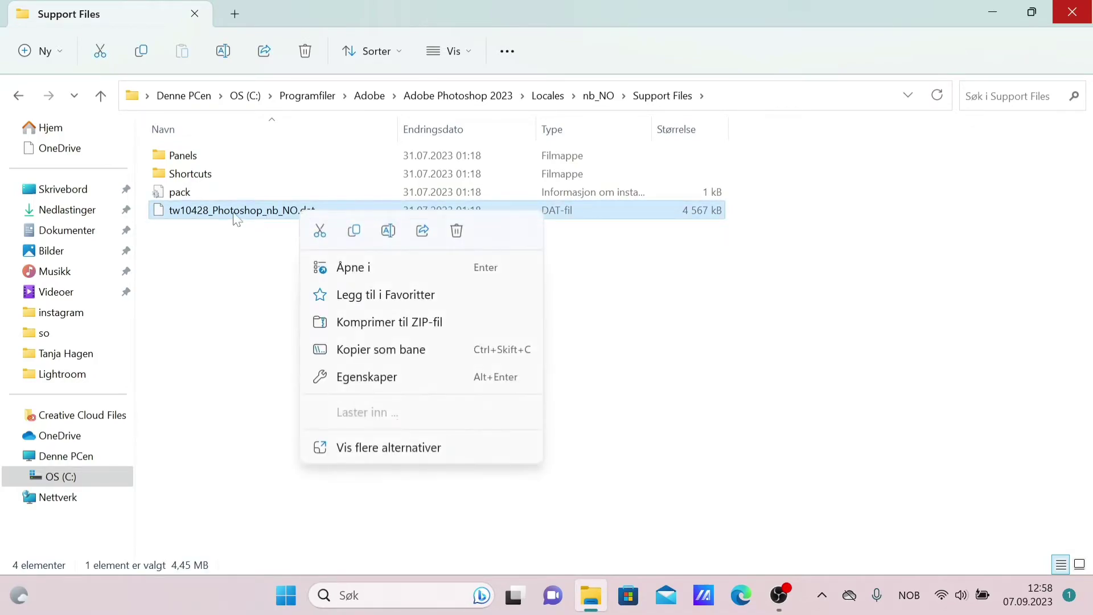
click(380, 449)
click(446, 411)
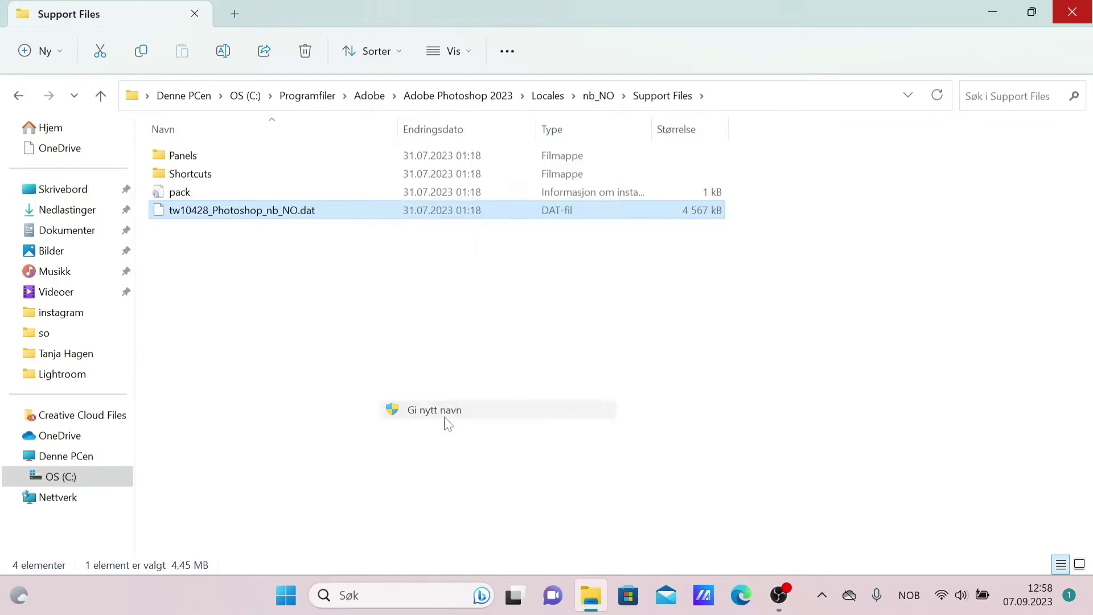
key(End)
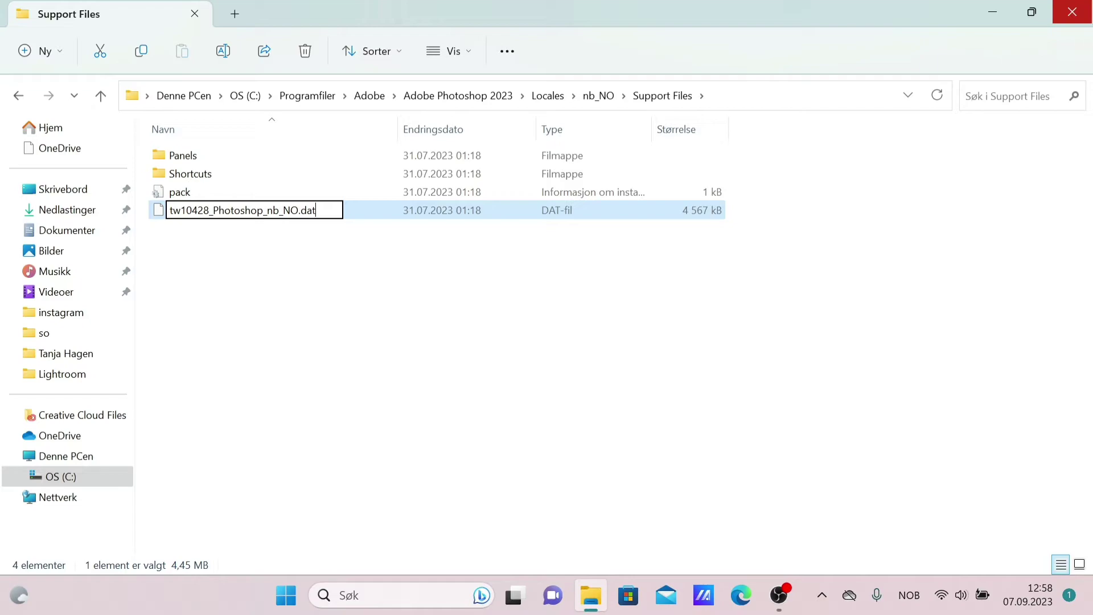
text(.o)
text(ff)
key(Return)
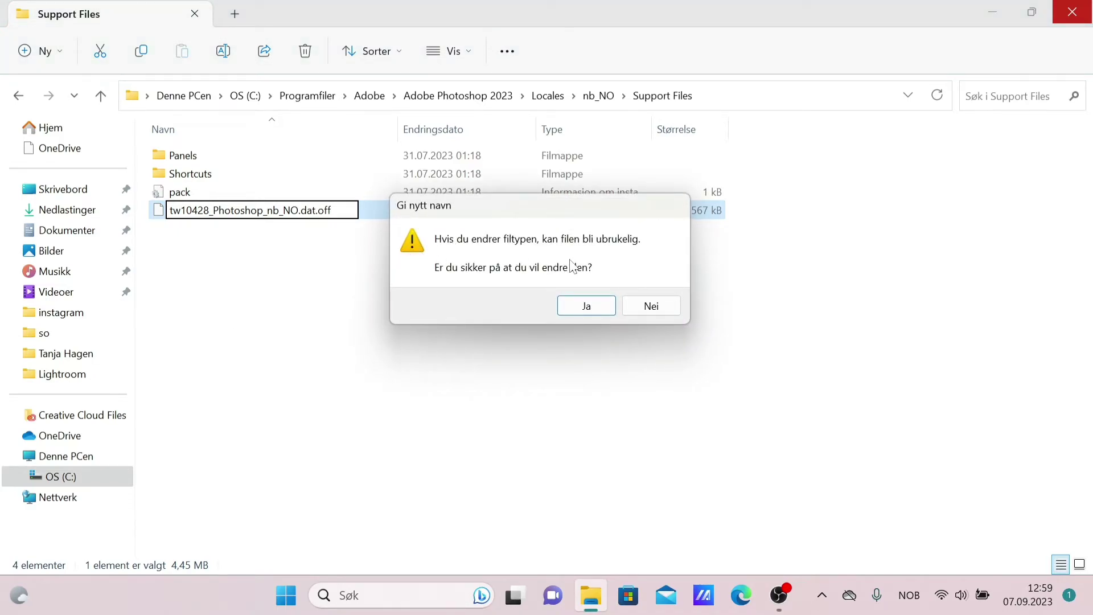
click(581, 311)
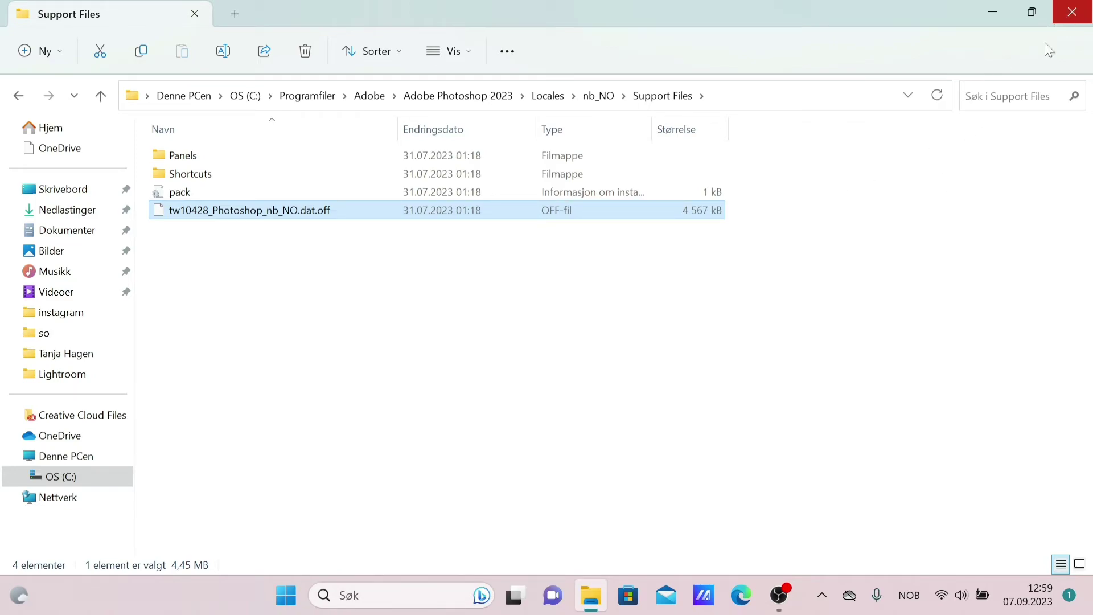
click(1076, 13)
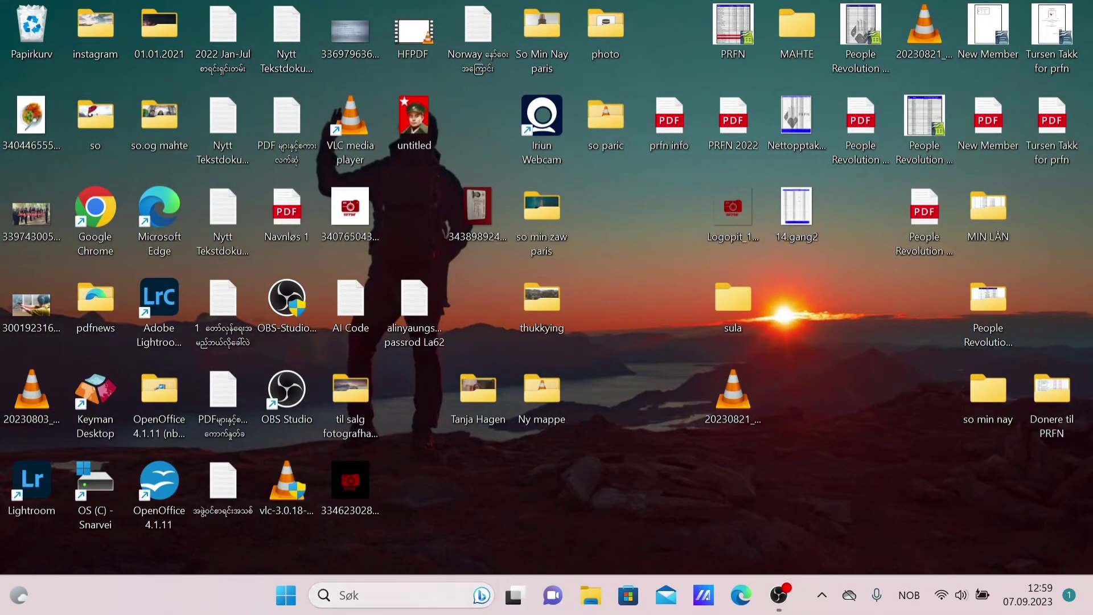
Relaunch Adobe Photoshop 2023 from Windows search and check its menus now appear in English.
click(427, 596)
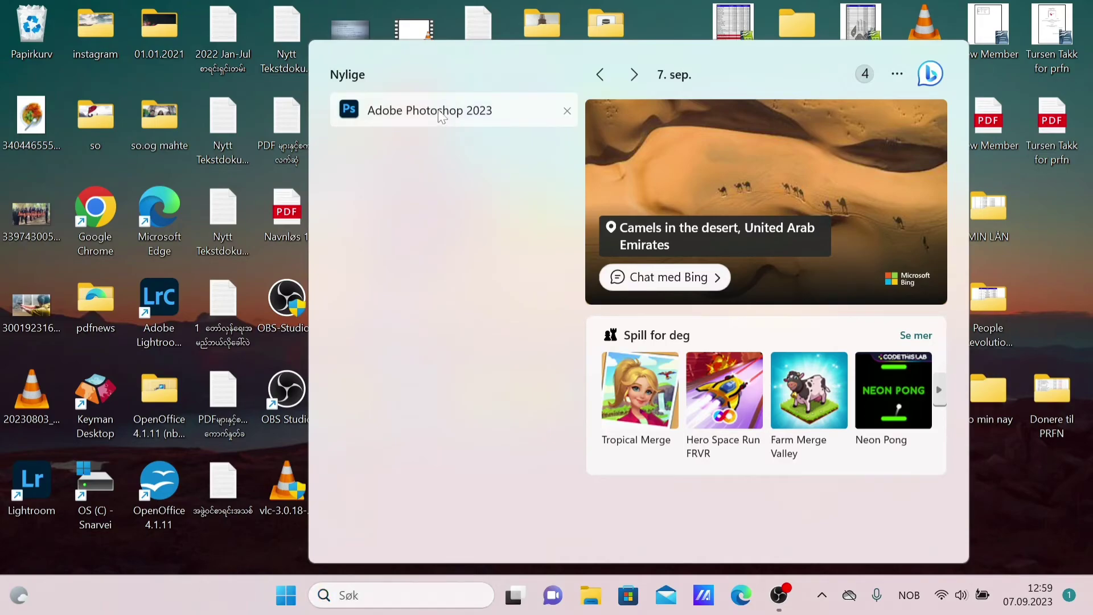
click(437, 112)
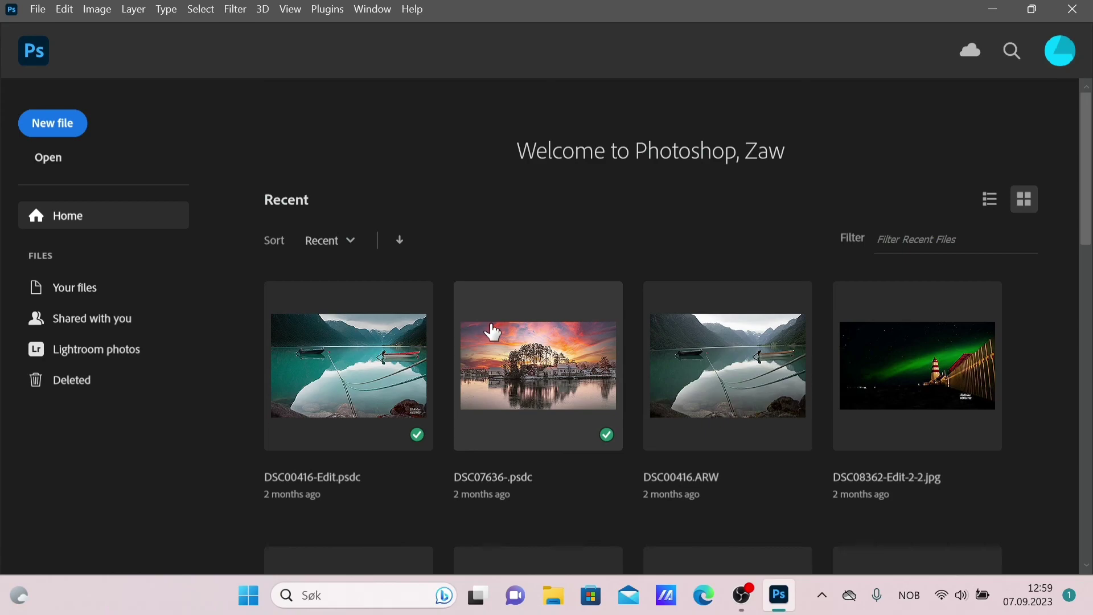
click(34, 9)
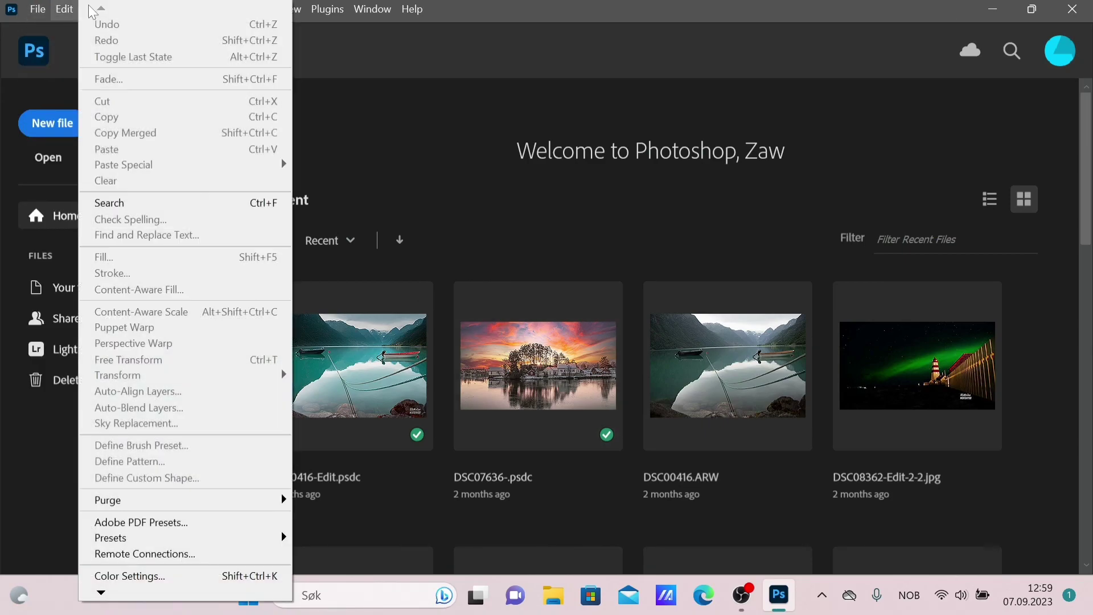
click(373, 9)
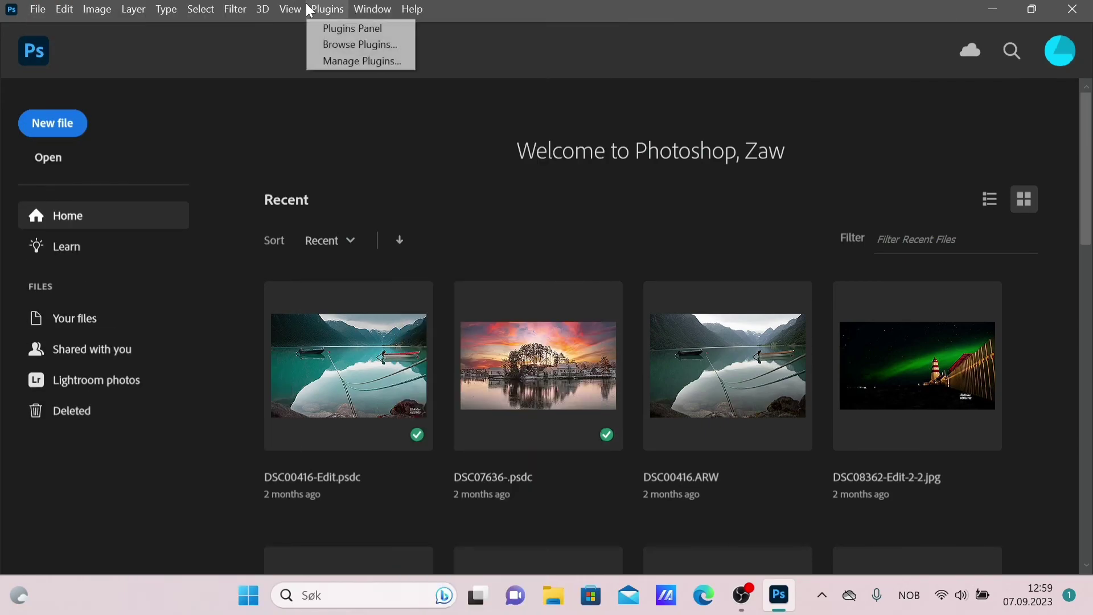